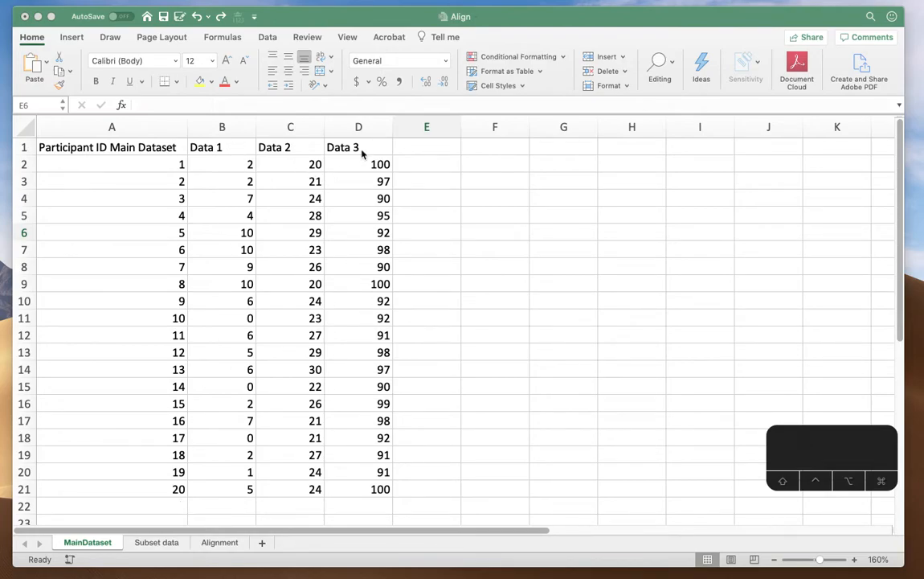
Review the participant IDs and data columns across the MainDataset, Subset data and Alignment sheets
click(156, 545)
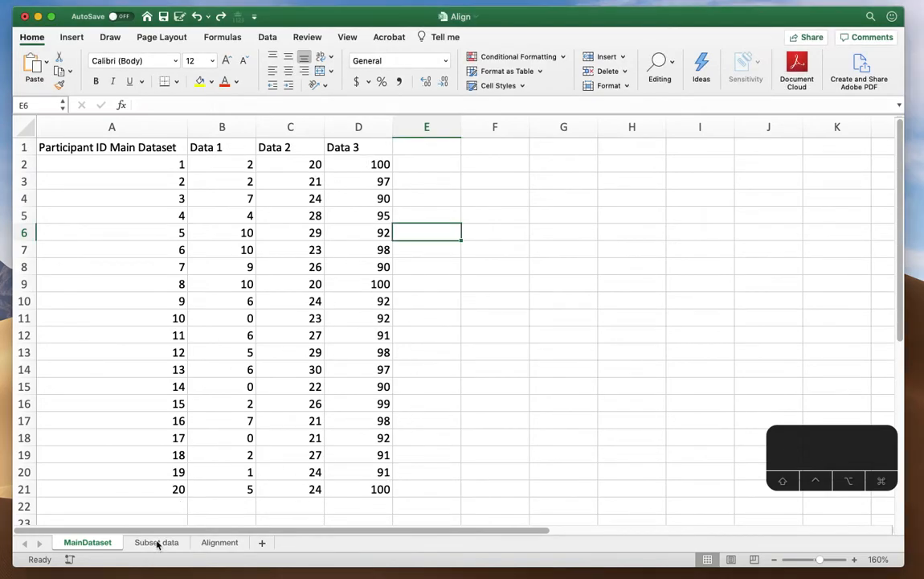
click(157, 544)
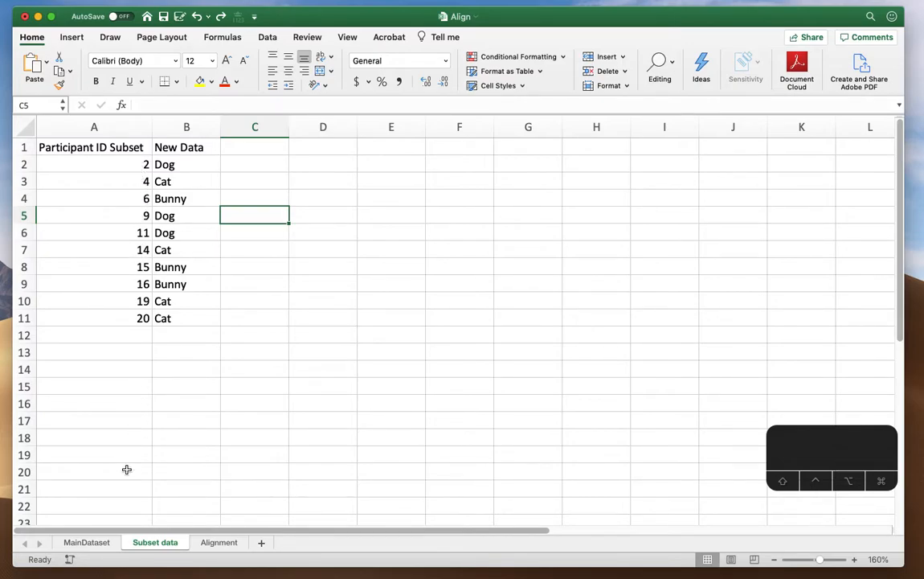
click(86, 541)
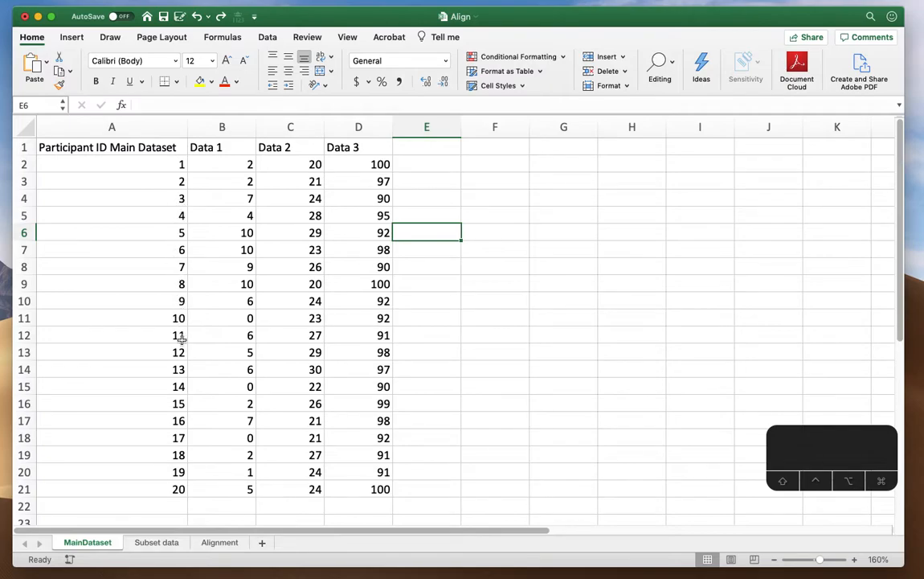
click(220, 543)
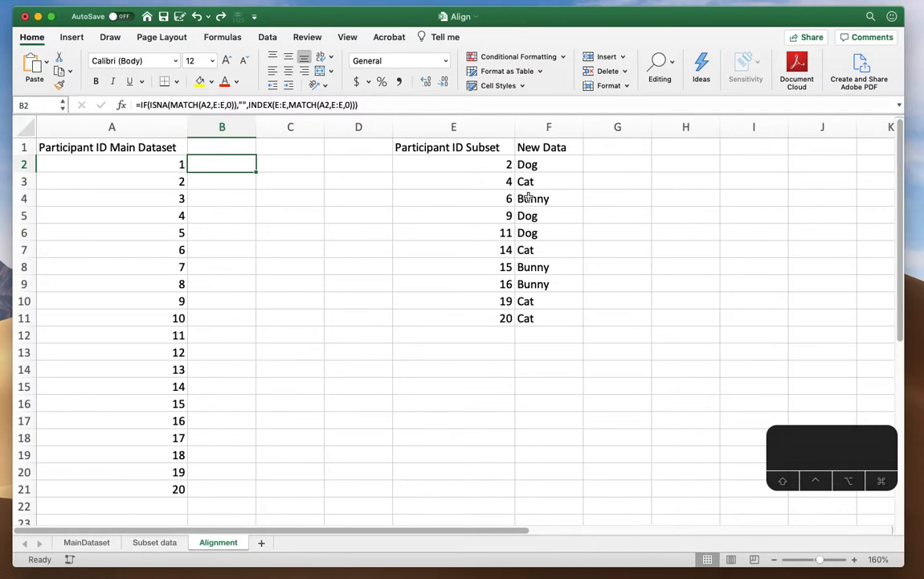
click(99, 544)
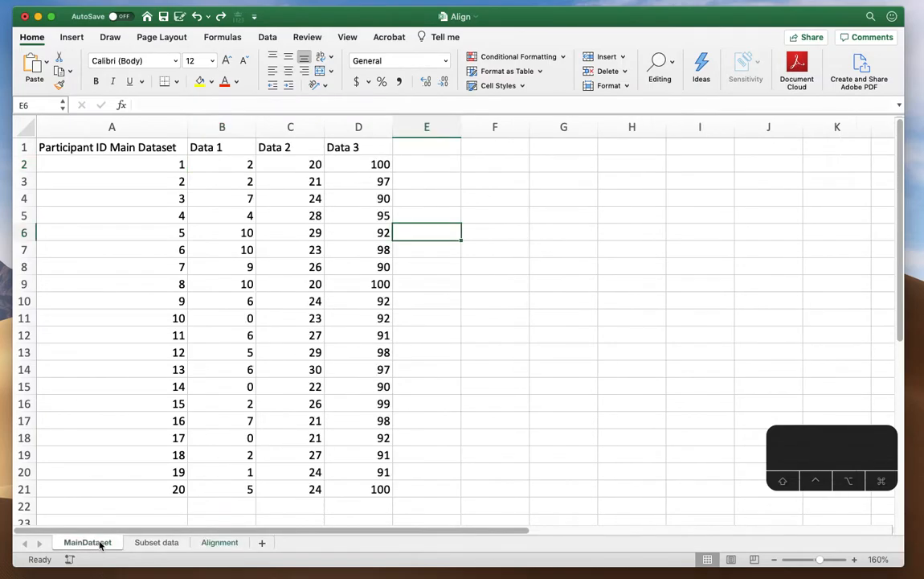
Copy the New Data entry "Dog" for participant 2 from the Alignment sheet into cell E3 of MainDataset
click(219, 543)
click(534, 165)
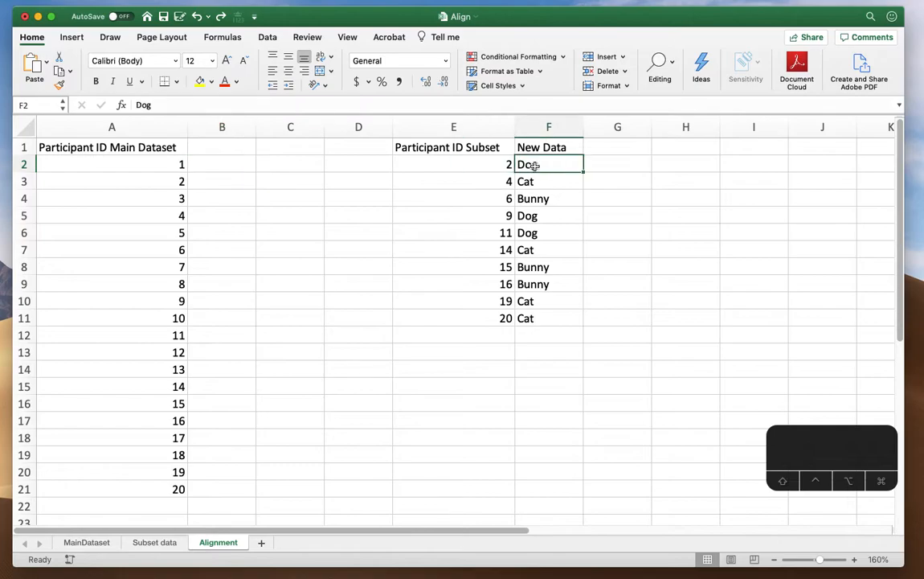
key(super+c)
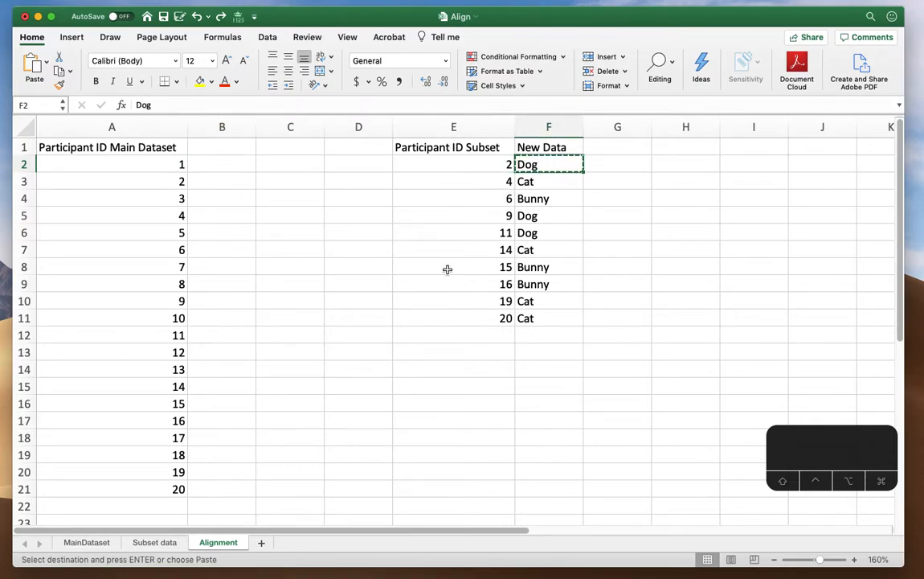
click(90, 542)
click(431, 177)
key(super+v)
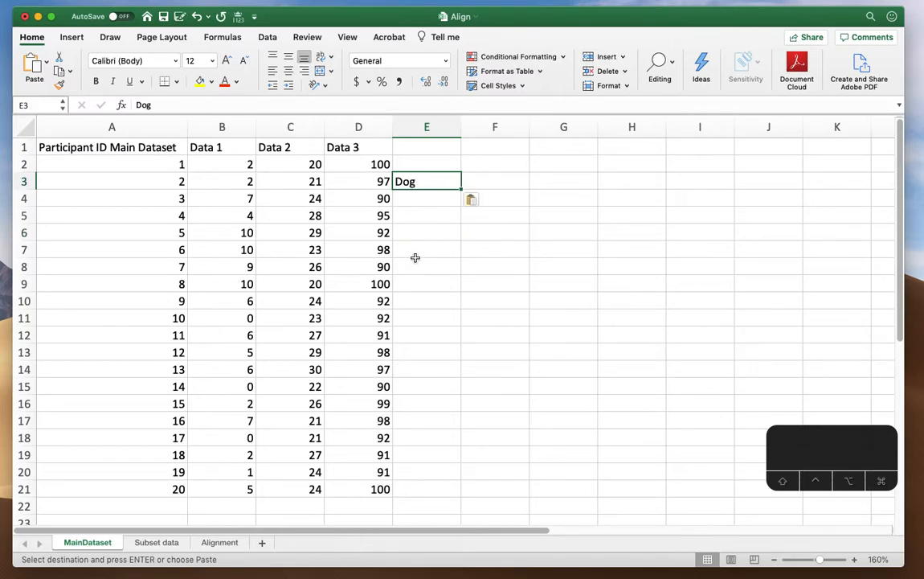
Copy the New Data entry "Cat" for participant 4 from the Alignment sheet into cell E5 of MainDataset
click(220, 543)
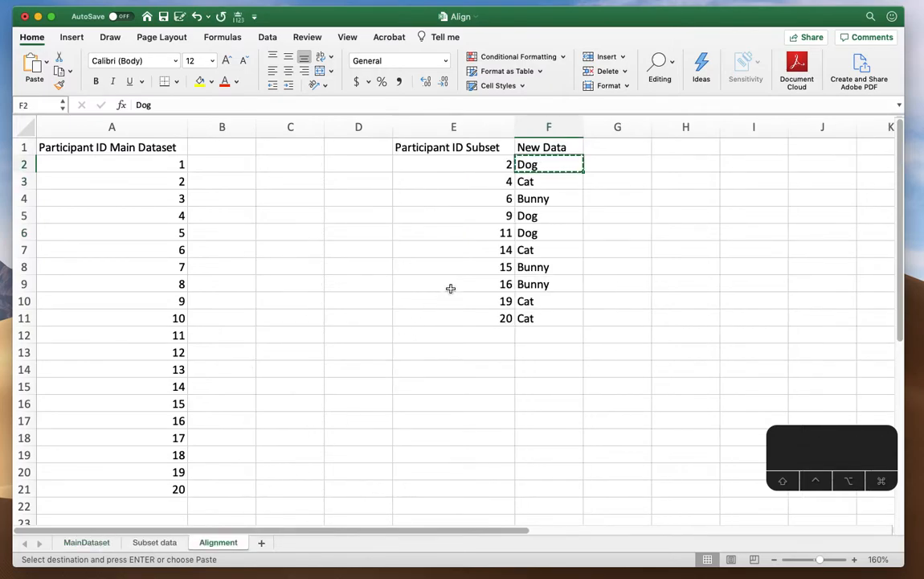
click(531, 182)
key(super+c)
click(87, 542)
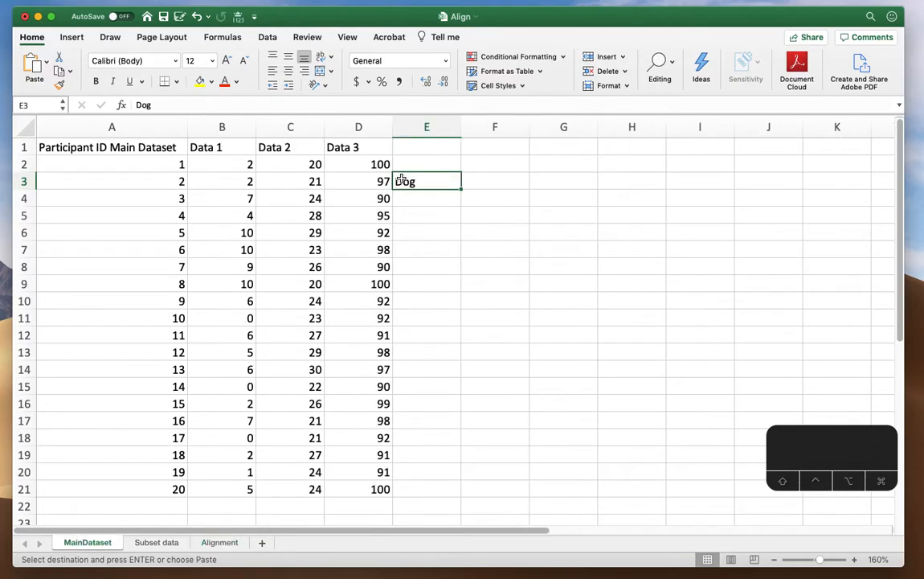
click(406, 217)
key(super+v)
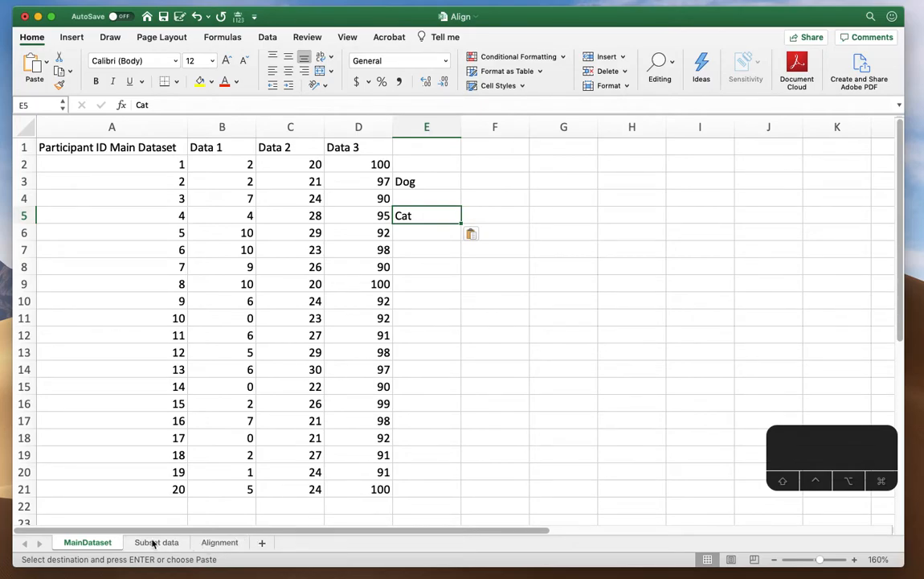
On the Alignment sheet, inspect the IF/ISNA/MATCH formula in B1 and fill it down through B21
click(220, 543)
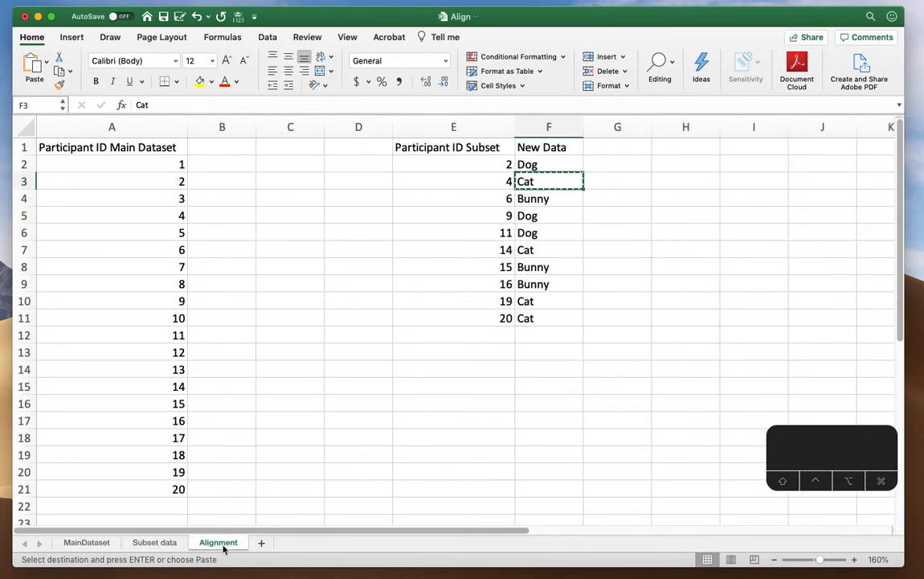
click(234, 167)
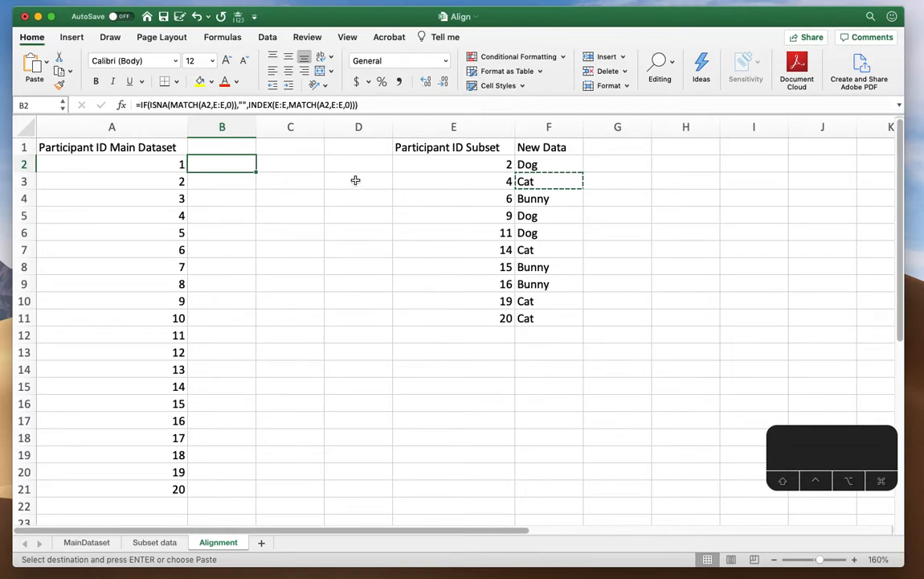
click(223, 145)
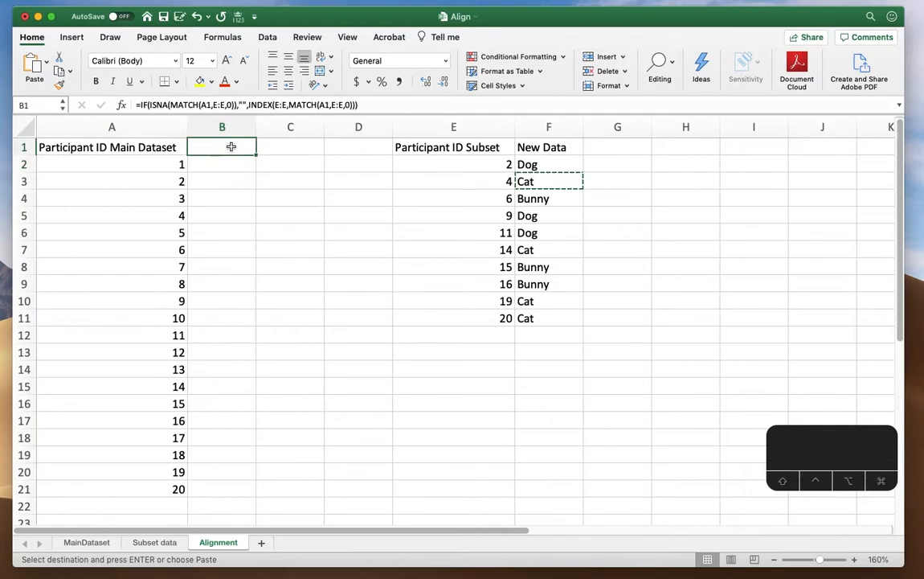
double_click(226, 146)
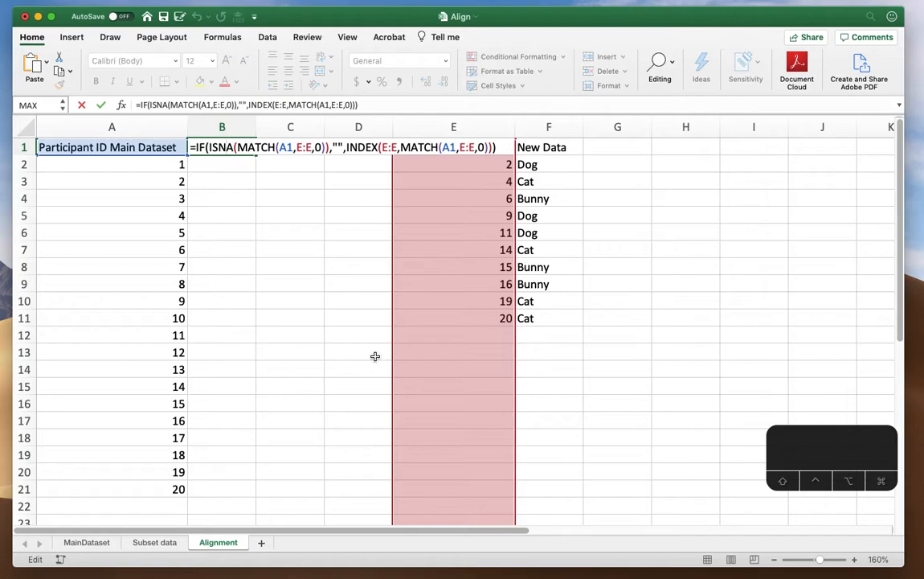
key(Return)
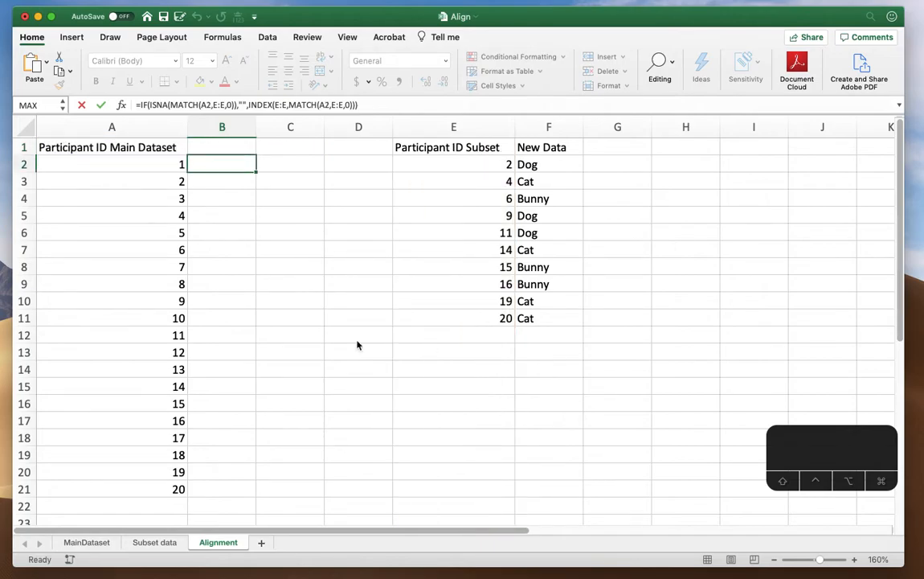
click(237, 150)
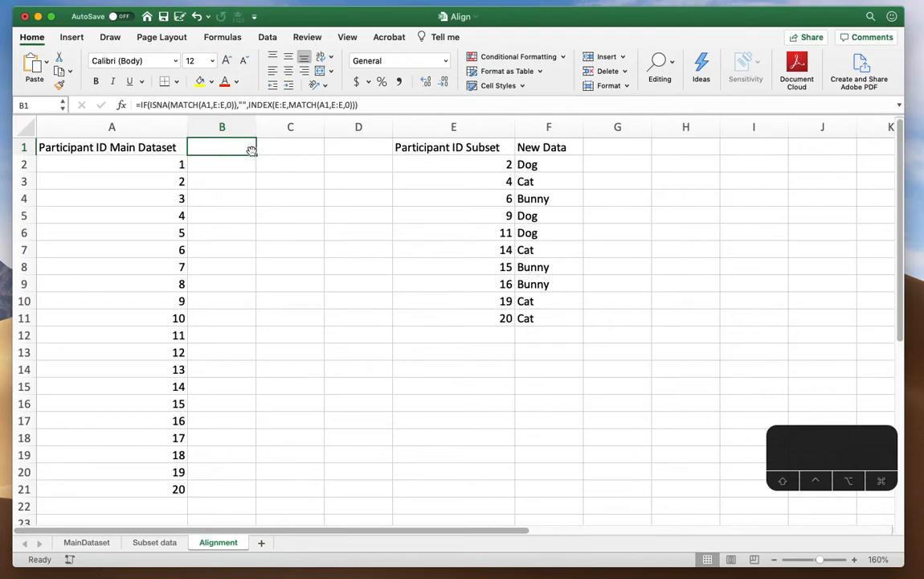
drag(256, 155, 250, 491)
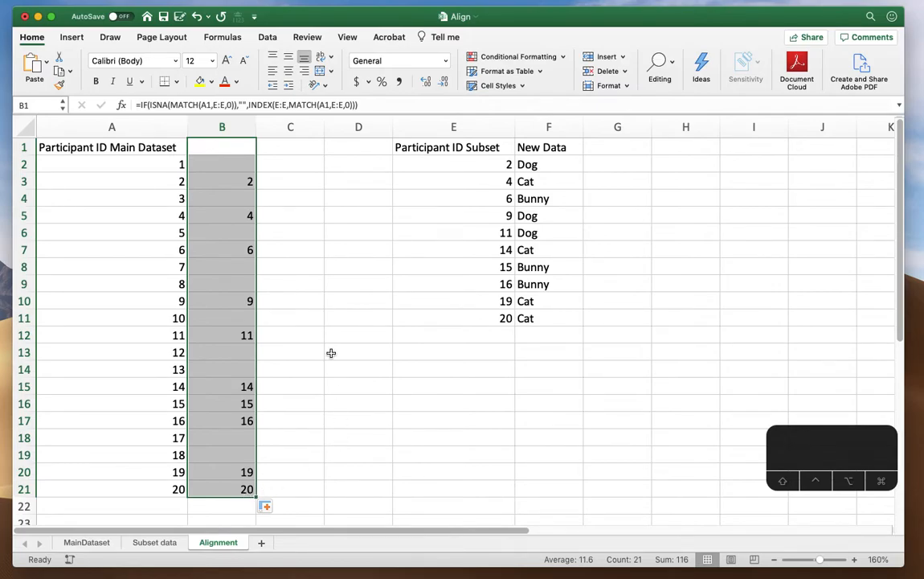
Write the formula =XLOOKUP(B3,E2:E11,F2:F11) in cell C3 of the Alignment sheet
click(304, 179)
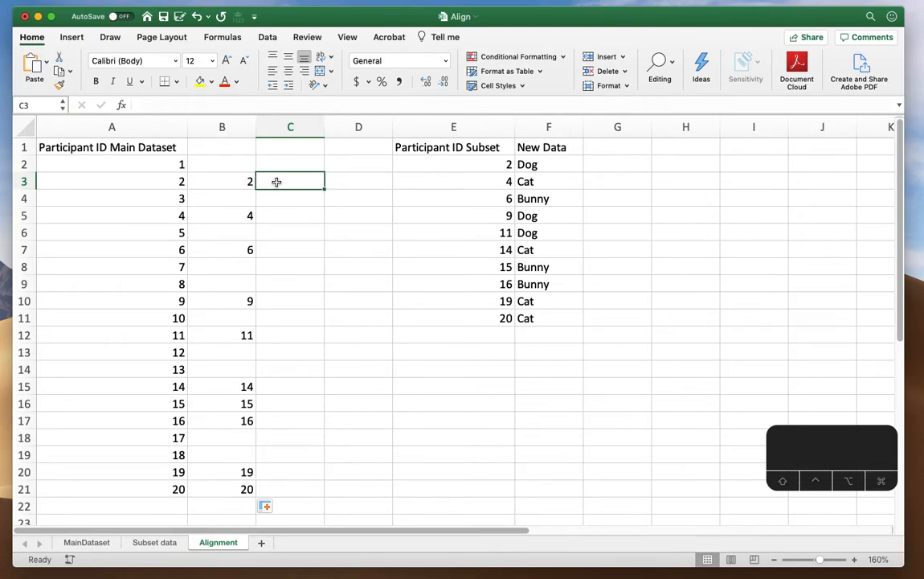
text(=)
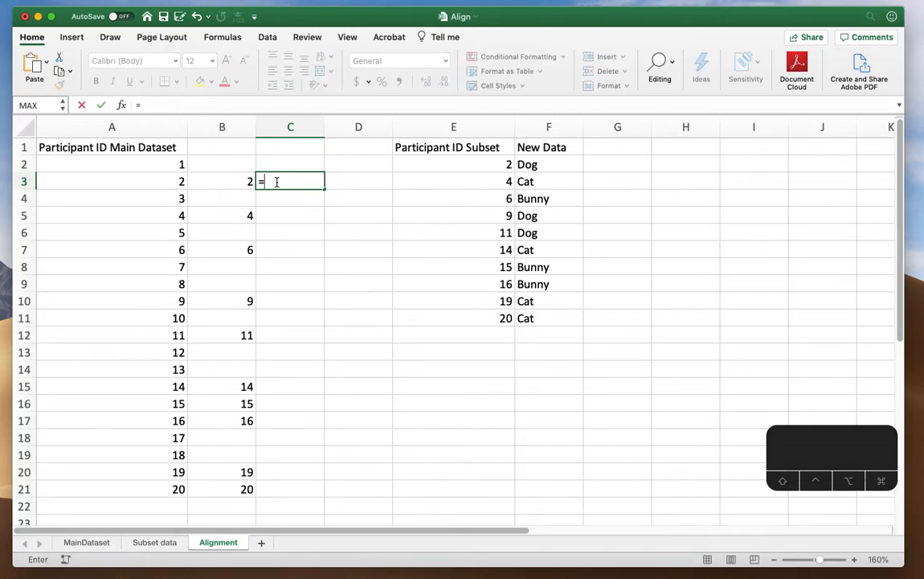
text(x)
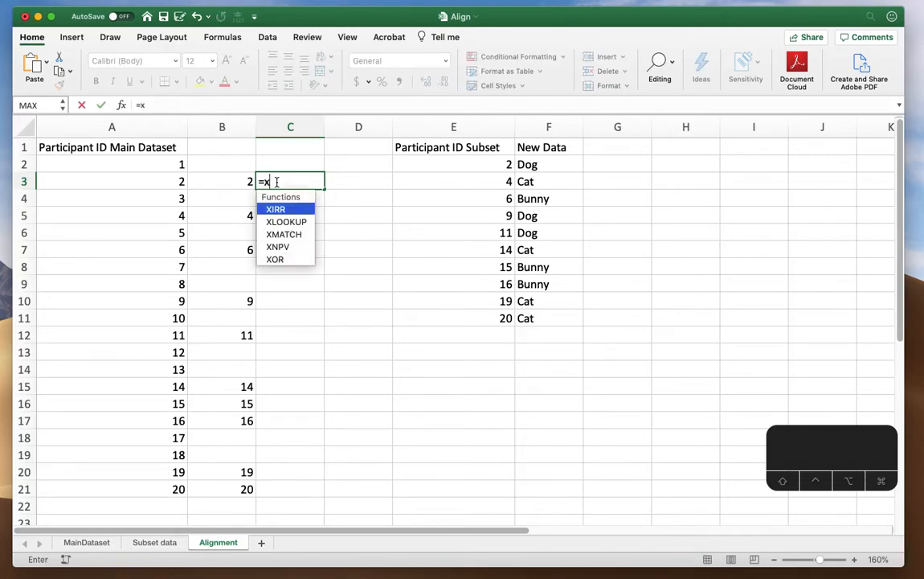
text(l)
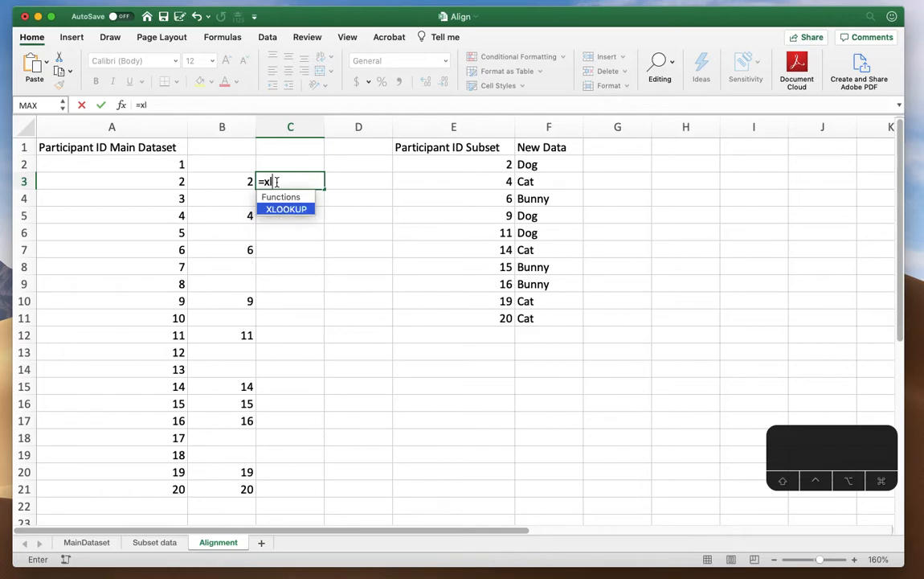
double_click(283, 211)
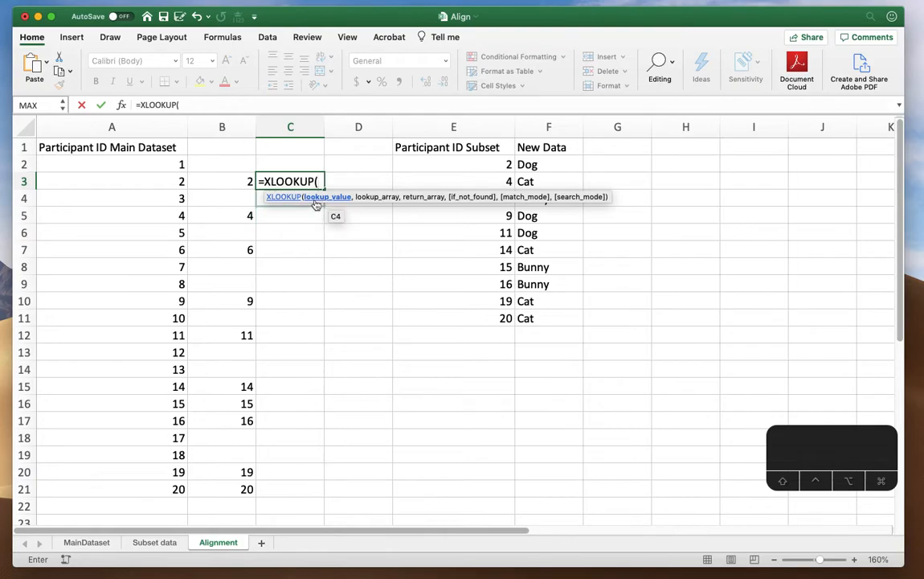
click(240, 181)
text(,)
drag(475, 166, 485, 320)
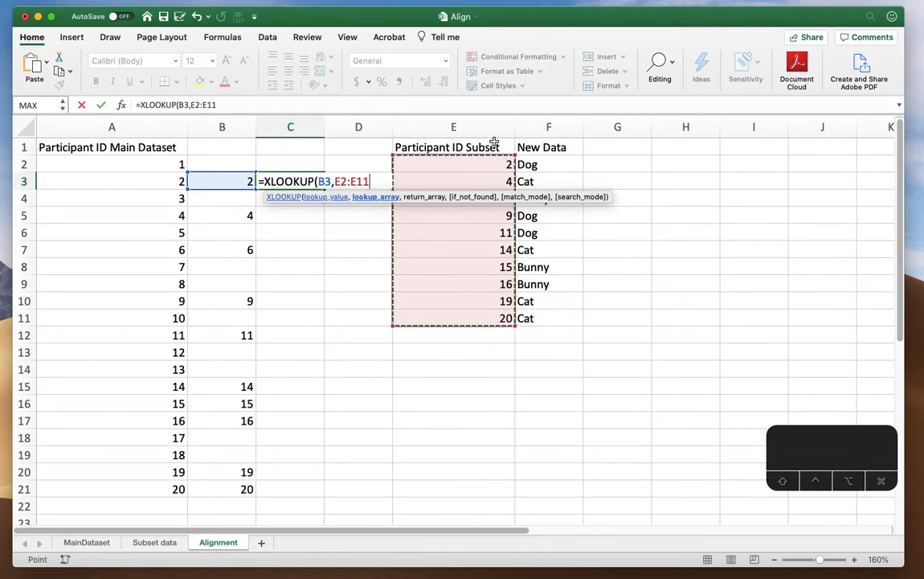
text(,)
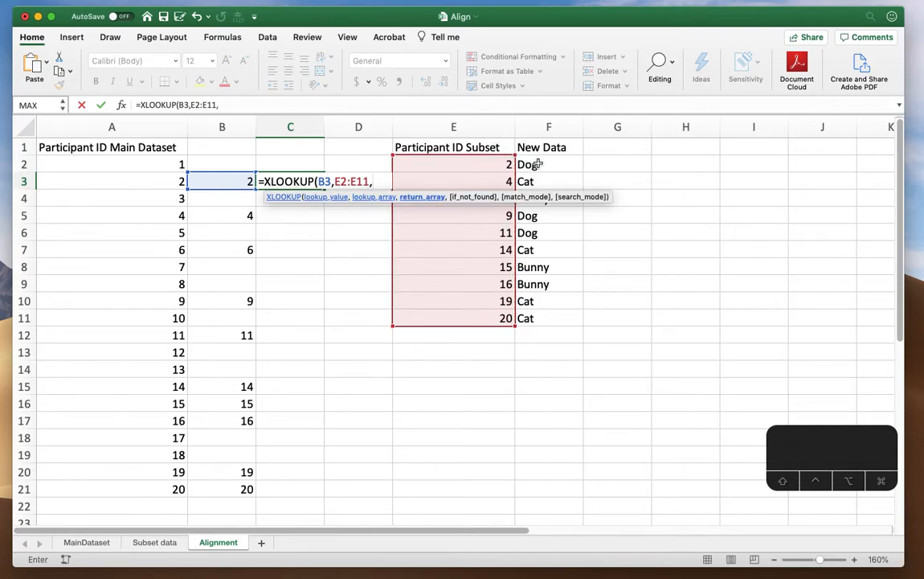
drag(539, 164, 542, 320)
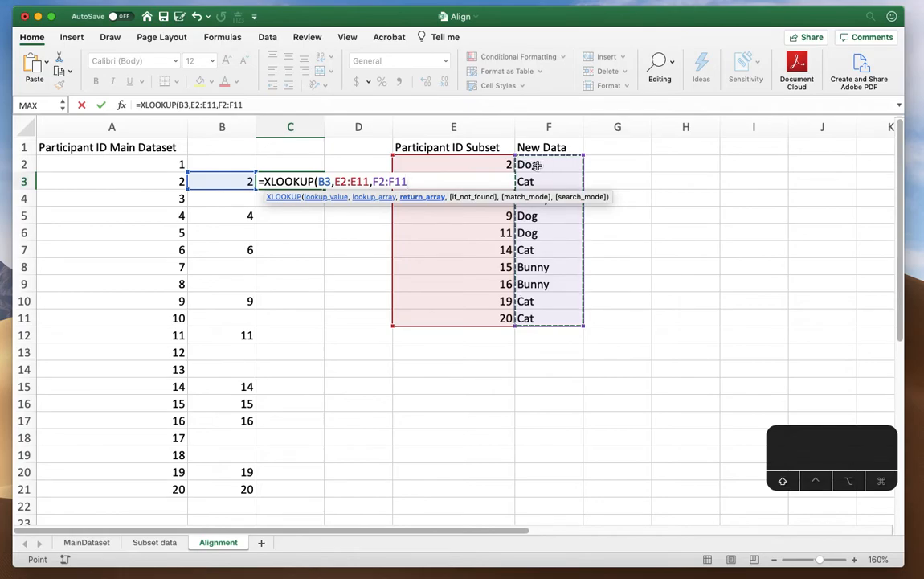
text())
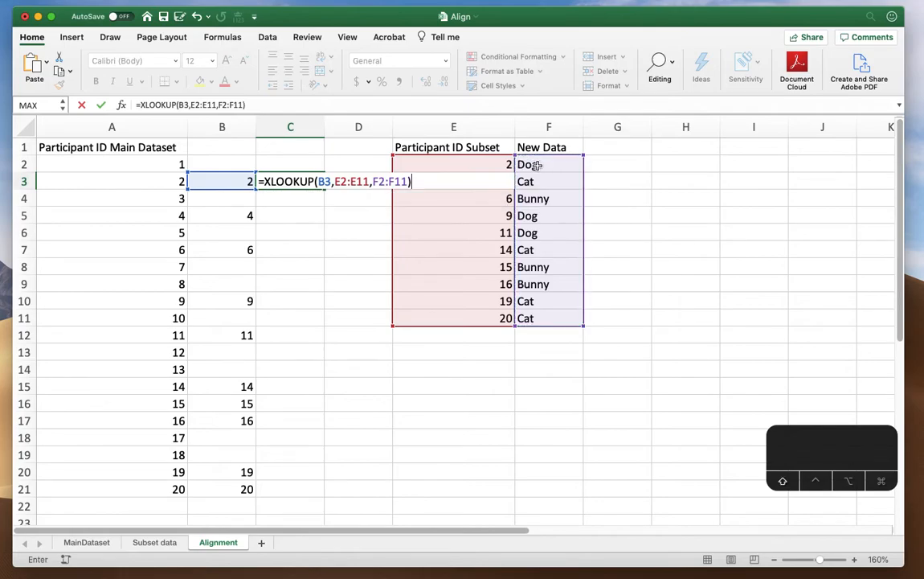
Make the lookup and return ranges in C3's formula absolute, as $E$2:$E$11 and $F$2:$F$11, and commit it
click(193, 105)
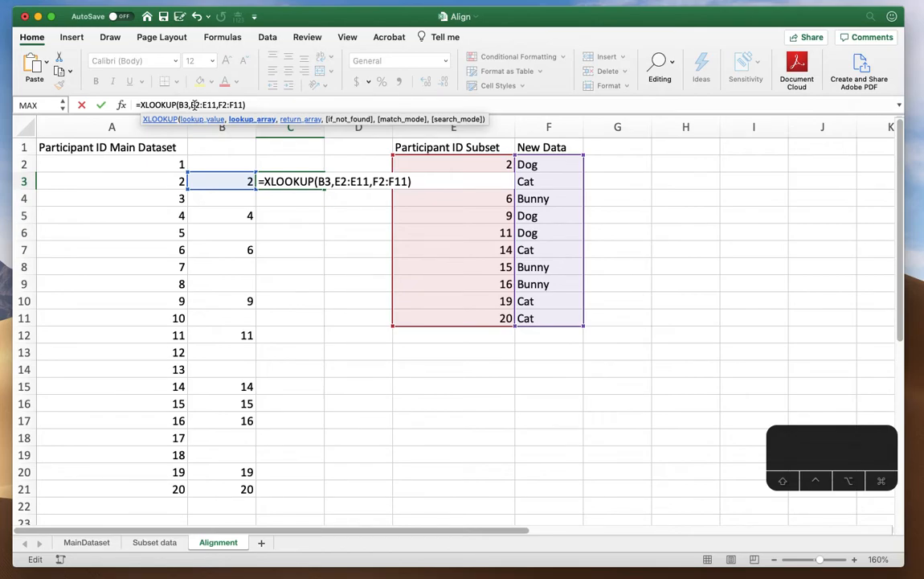
key(super+t)
click(226, 104)
key(super+t)
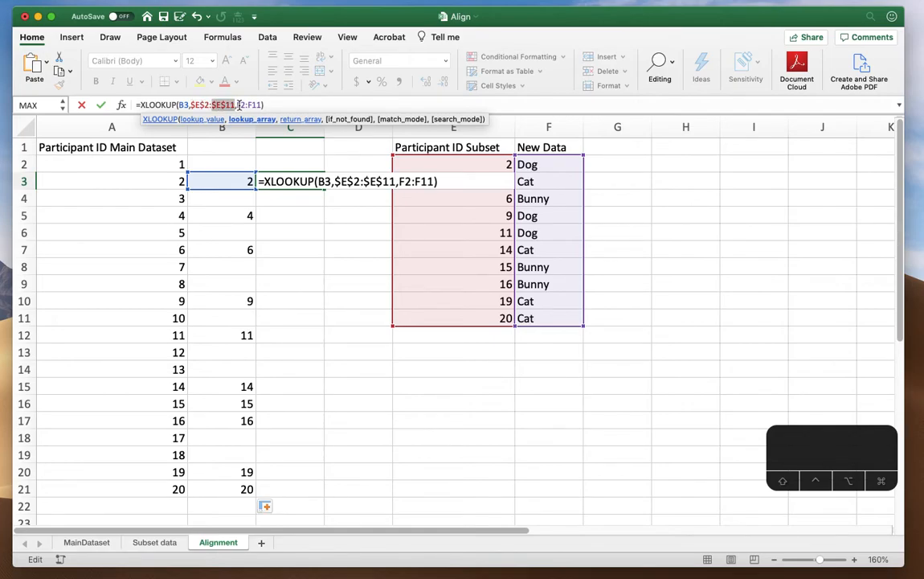
click(238, 104)
key(super+t)
click(260, 104)
key(super+t)
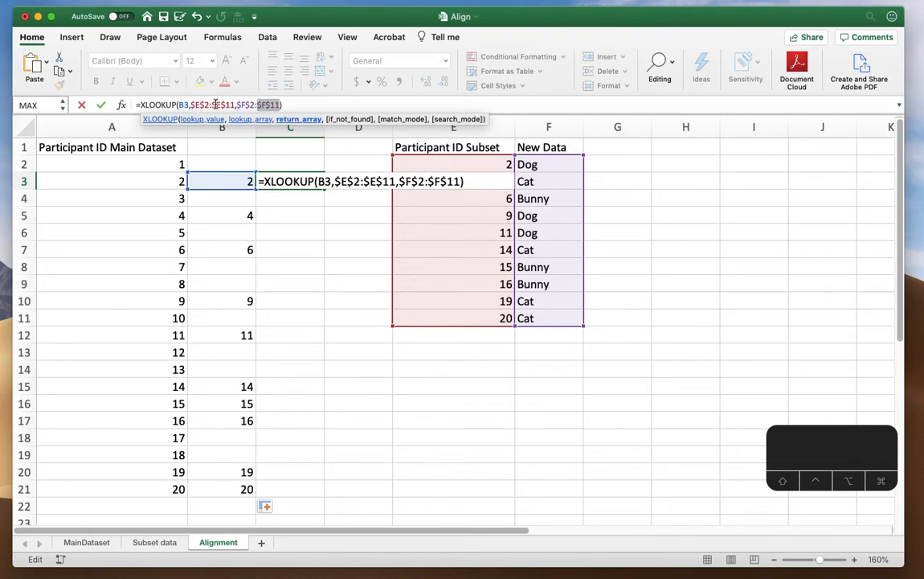
click(286, 104)
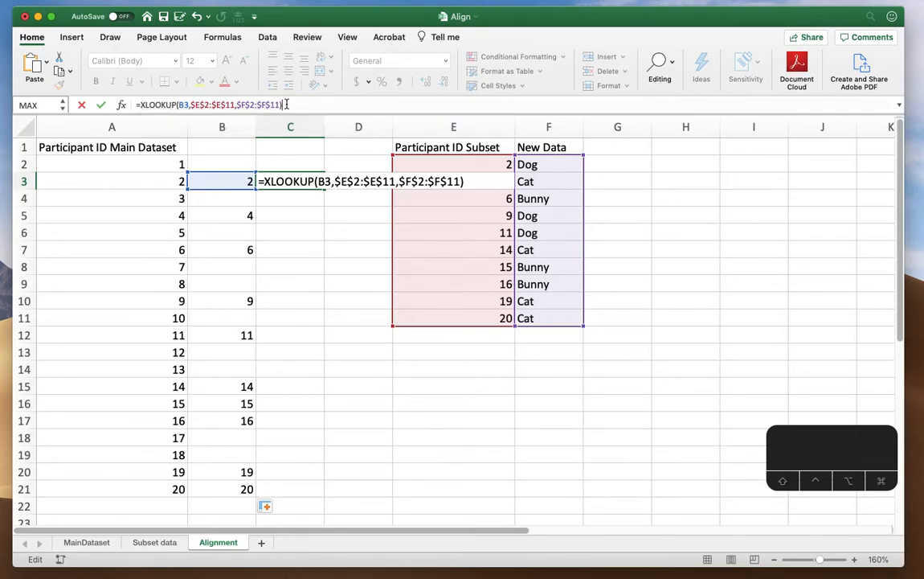
key(Return)
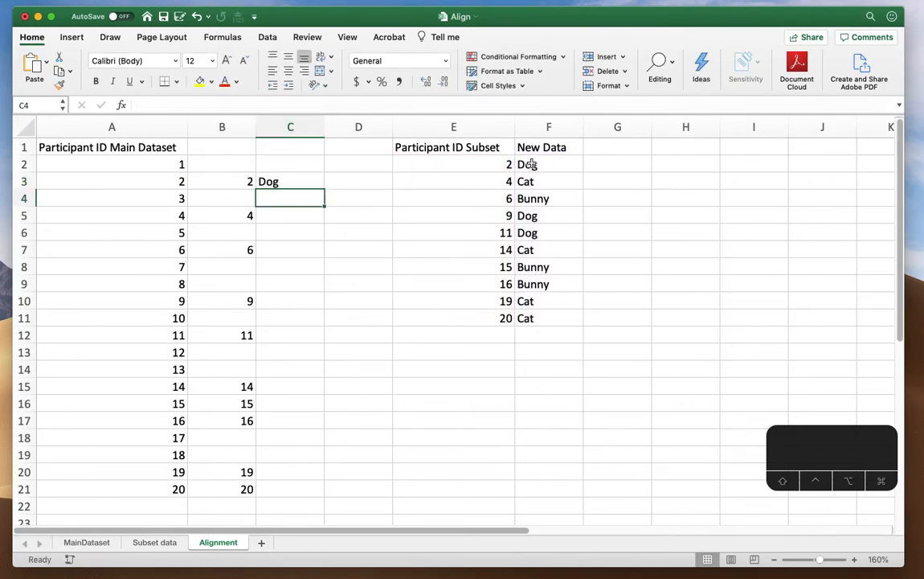
Fill the XLOOKUP formula from C3 down through C21 and check the formula in C5
click(279, 180)
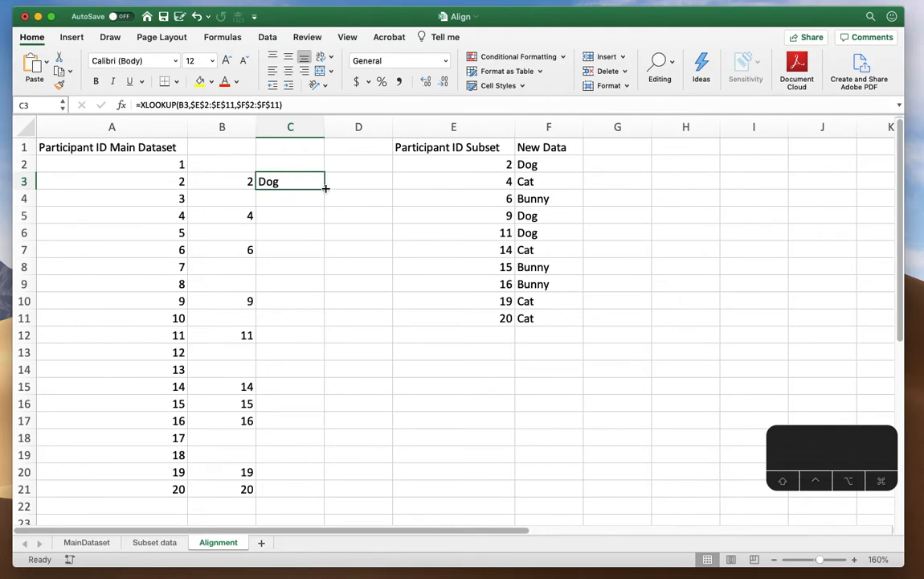
drag(326, 187, 331, 499)
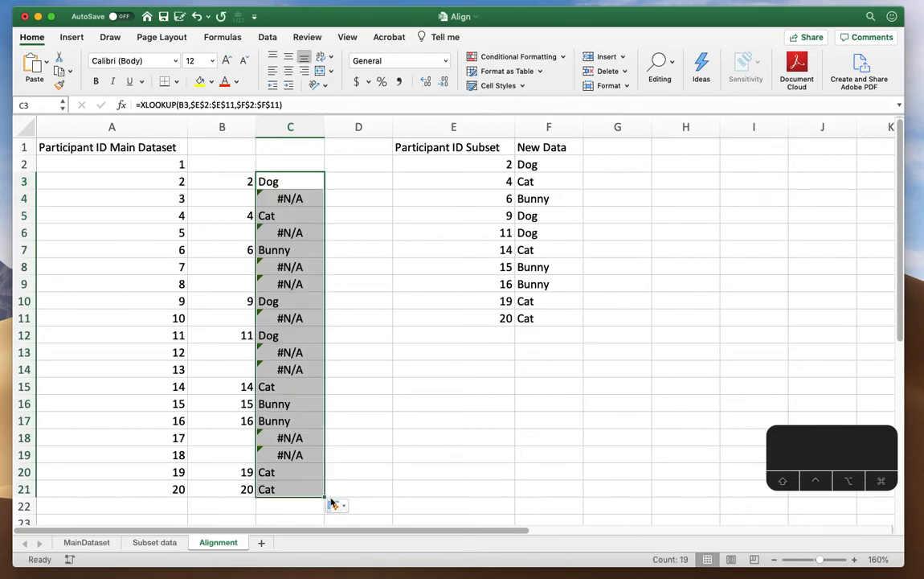
click(289, 219)
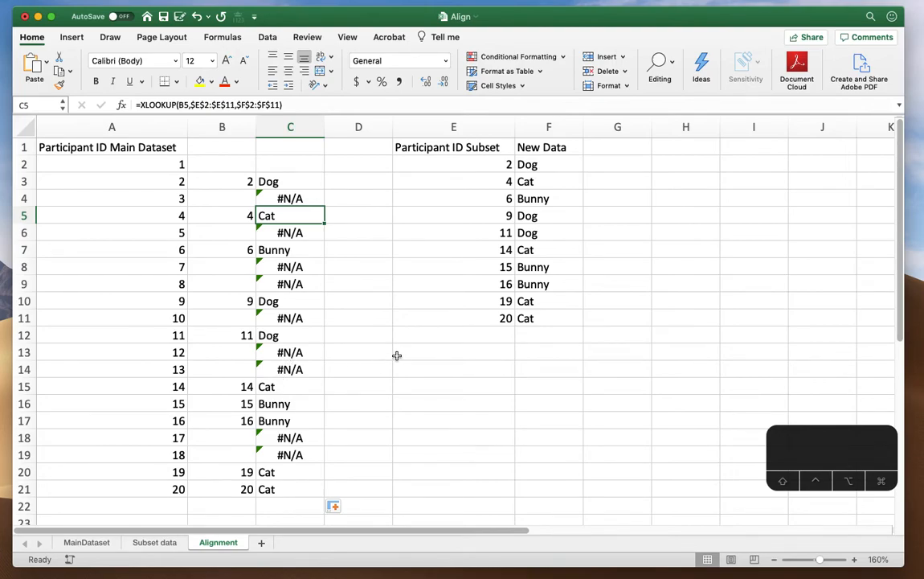
Clear the #N/A results from cells C4 and C6 on the Alignment sheet
click(133, 149)
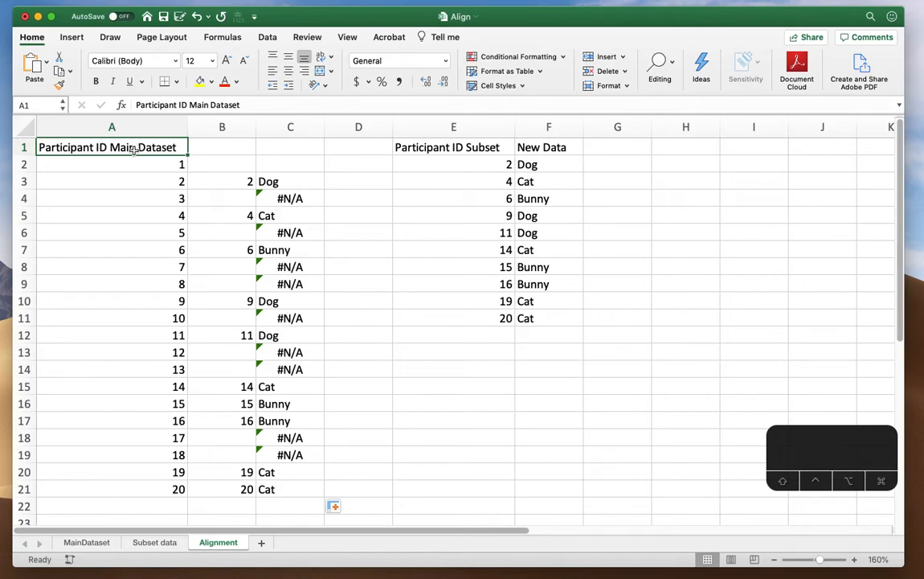
click(301, 200)
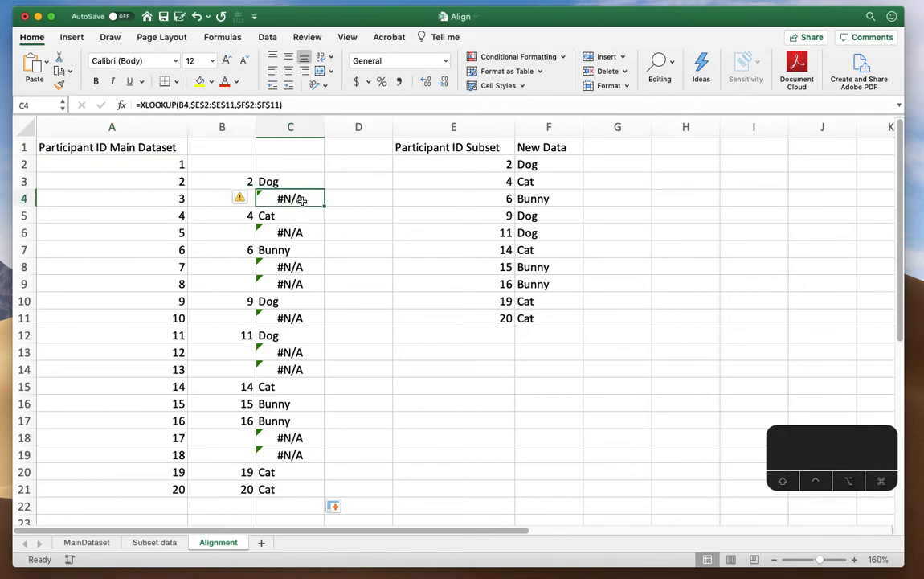
key(Delete)
click(295, 230)
key(Delete)
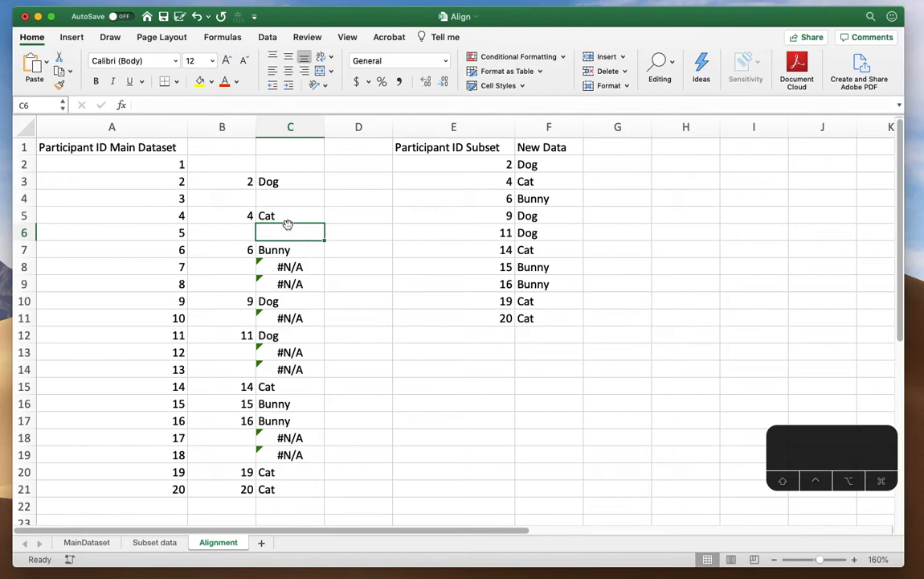
Select the range A1:E21 on the Alignment sheet and add filters to its header row
click(144, 147)
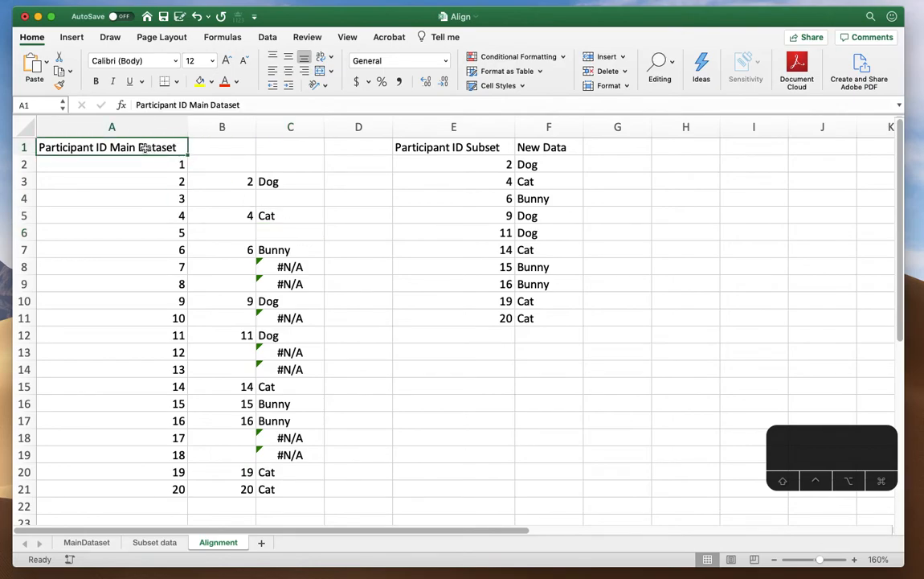
key(shift+super+Down)
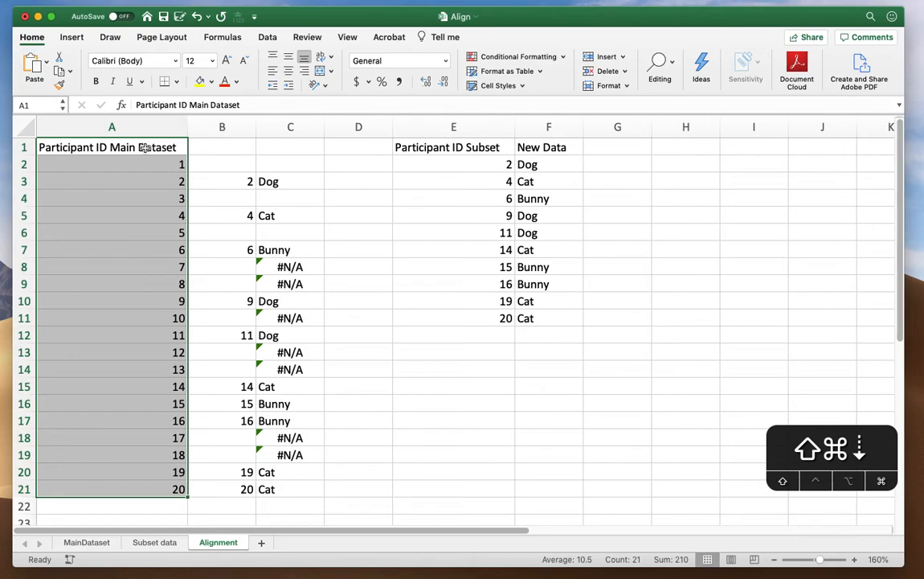
key(shift+super+Right)
key(shift+super+Right)
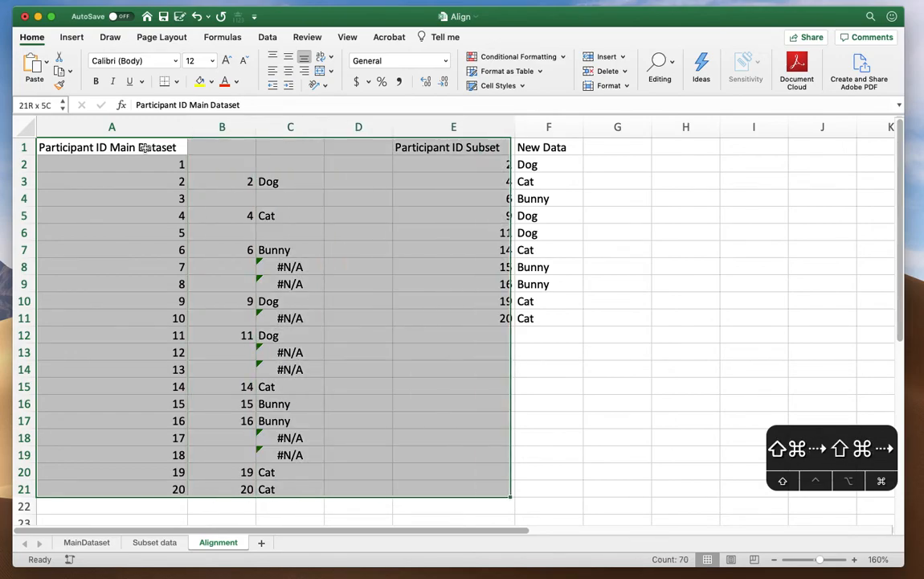
key(shift+super+Left)
key(shift+super+Right)
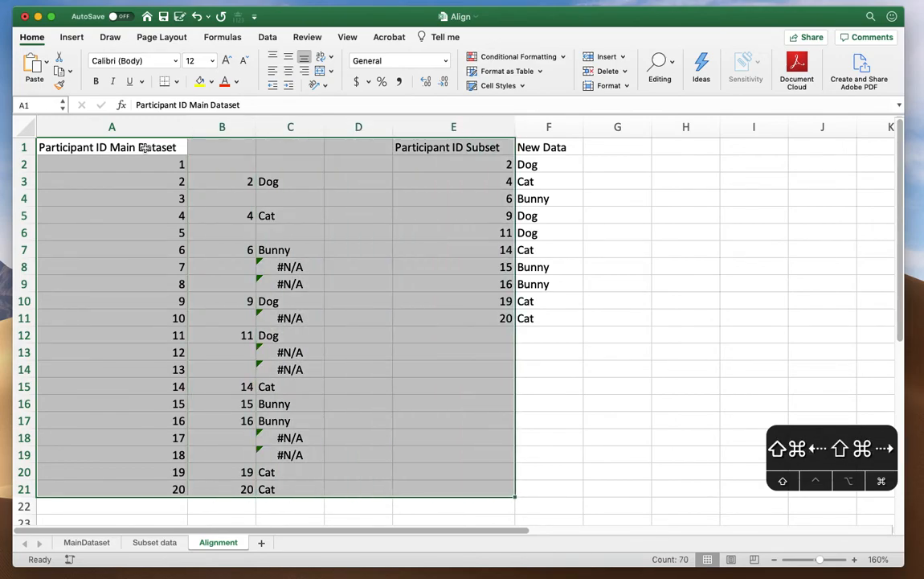
key(shift+super+Left)
key(shift+super+Right)
click(657, 64)
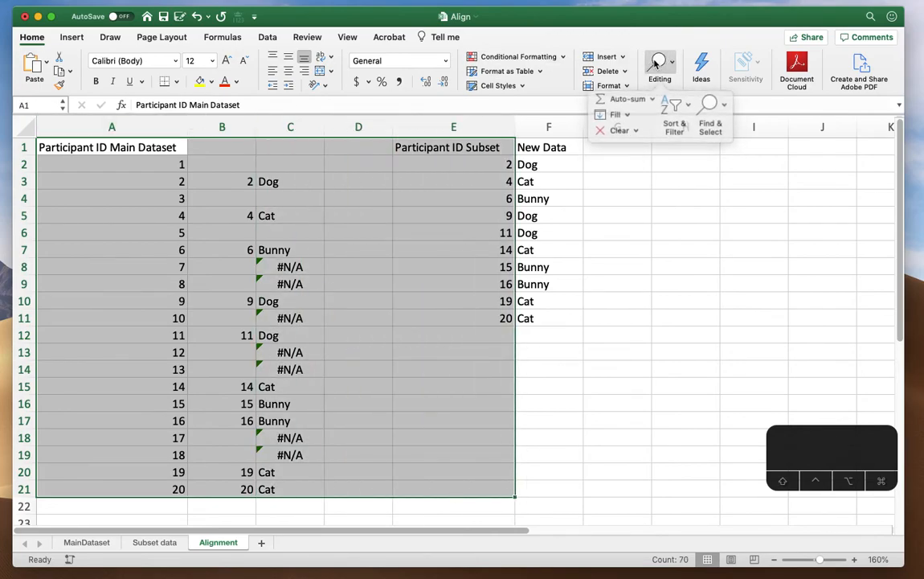
click(673, 103)
click(684, 179)
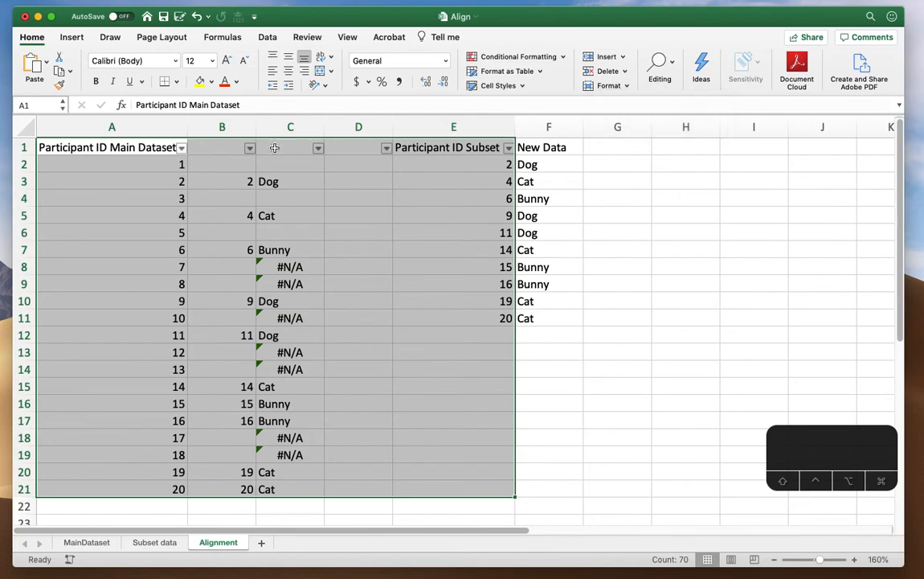
Filter column C so that only the rows with #N/A are shown
click(278, 176)
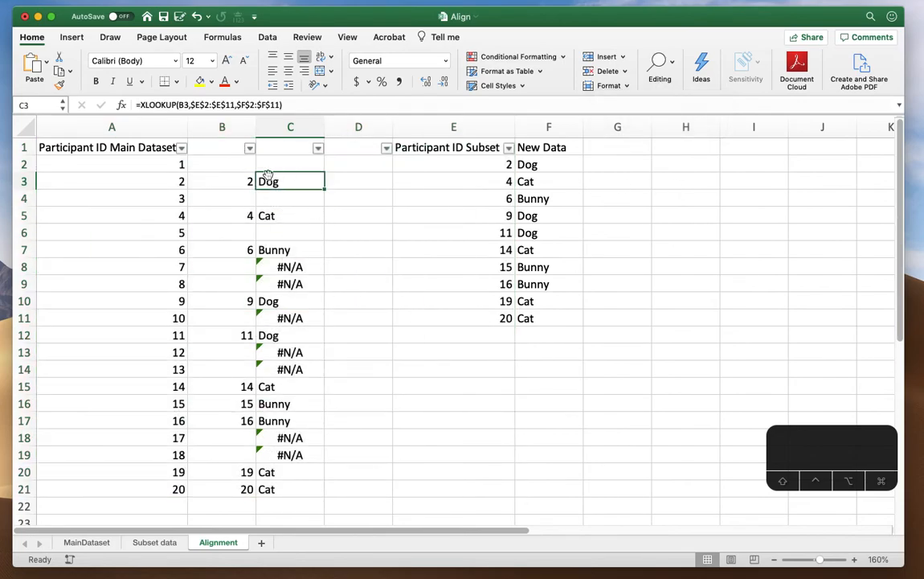
click(318, 149)
click(353, 295)
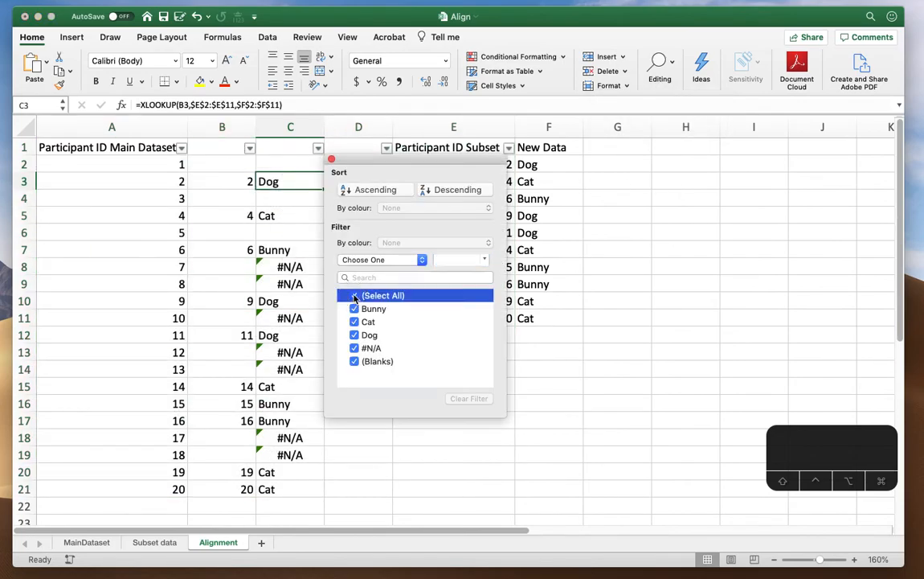
click(354, 348)
click(276, 229)
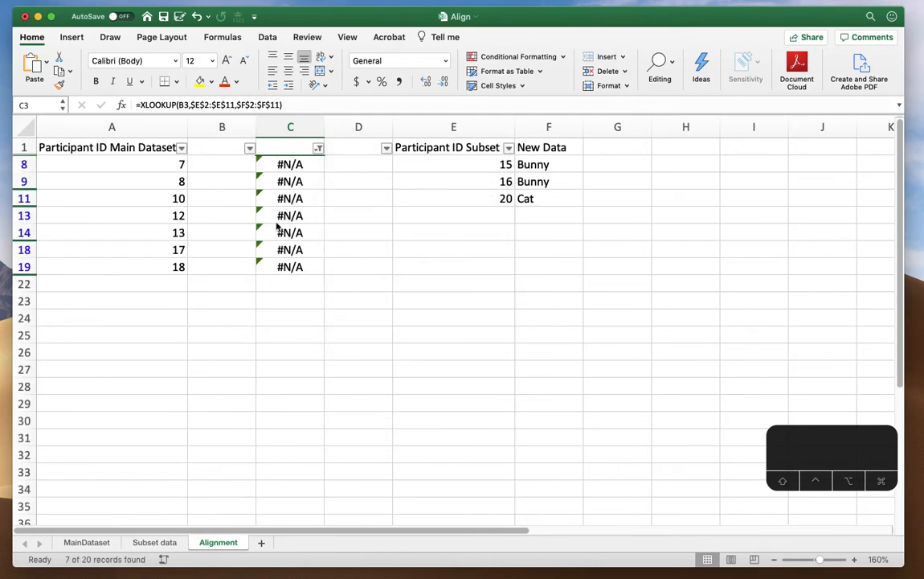
Delete the #N/A formulas from all filtered cells in column C and reset the column's filter to show all rows
click(289, 162)
key(super+shift+Down)
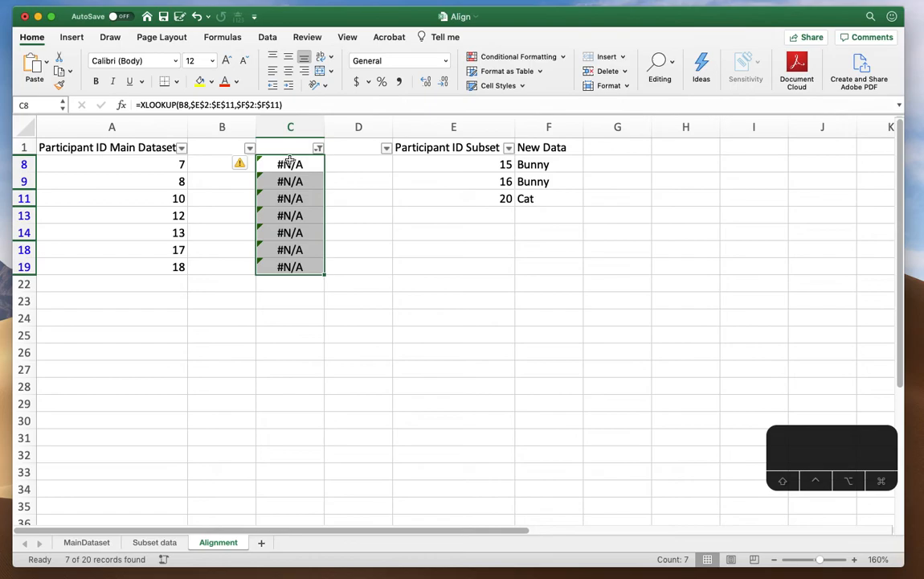
key(BackSpace)
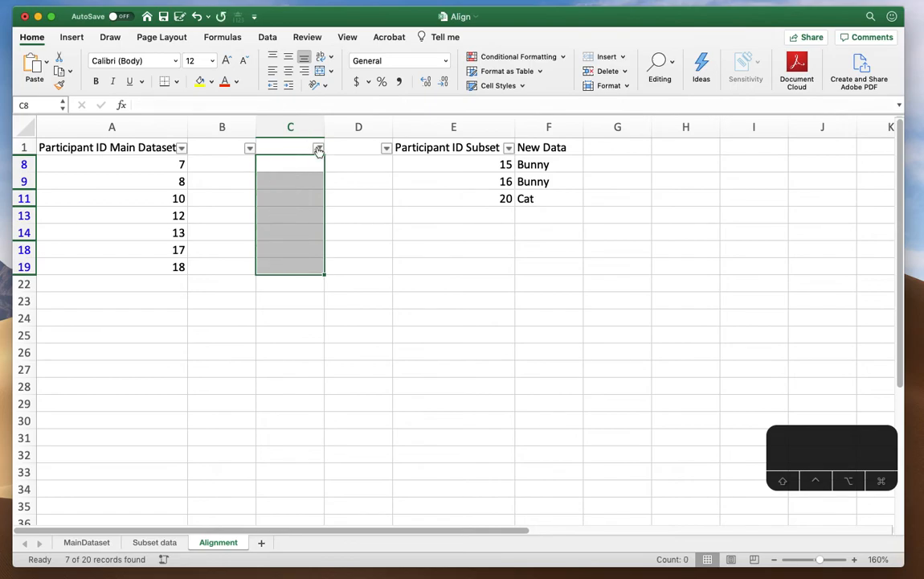
click(318, 149)
click(354, 328)
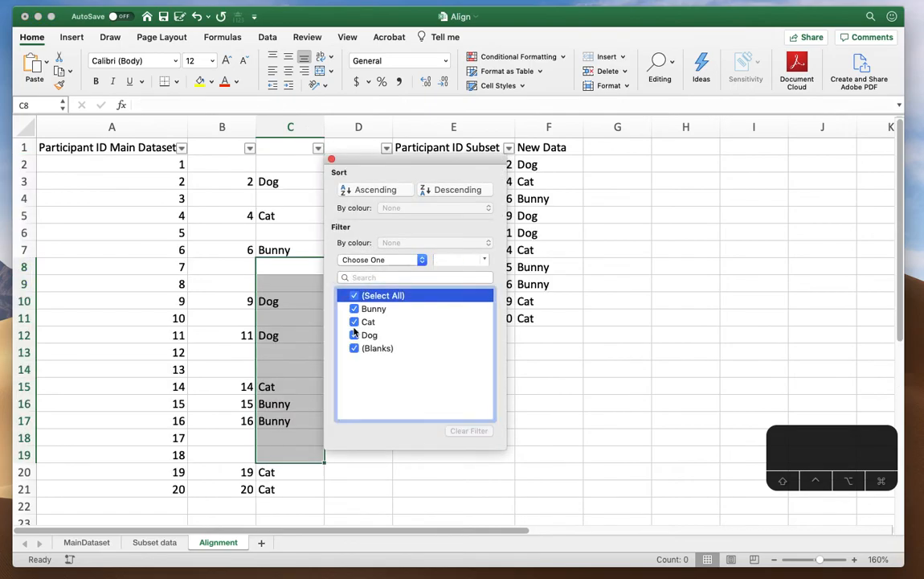
click(208, 230)
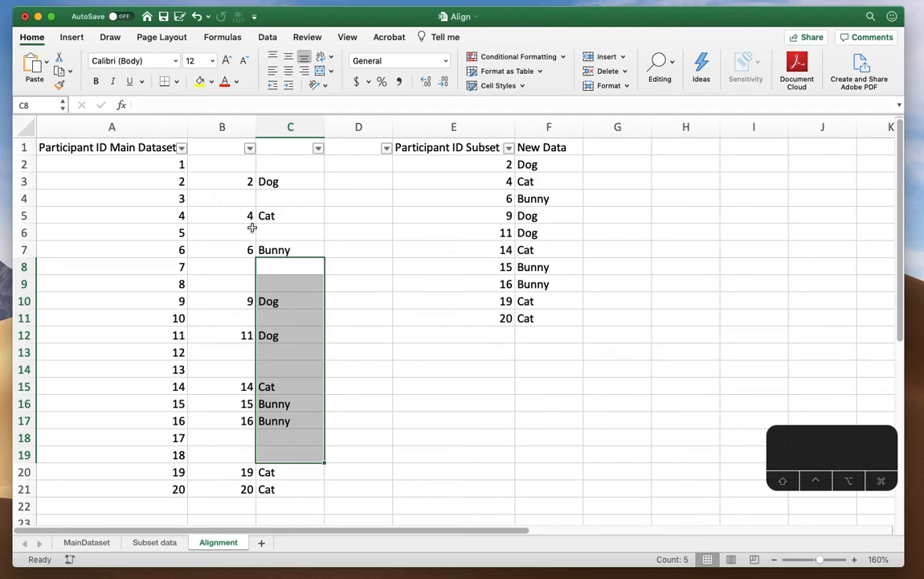
Copy the aligned results in C2:C21 of the Alignment sheet
click(287, 165)
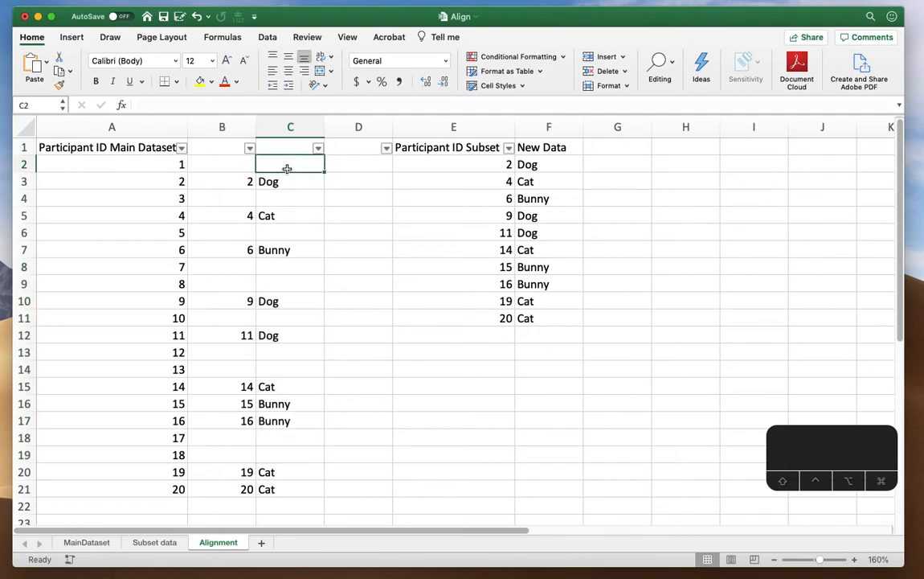
shift+click(295, 491)
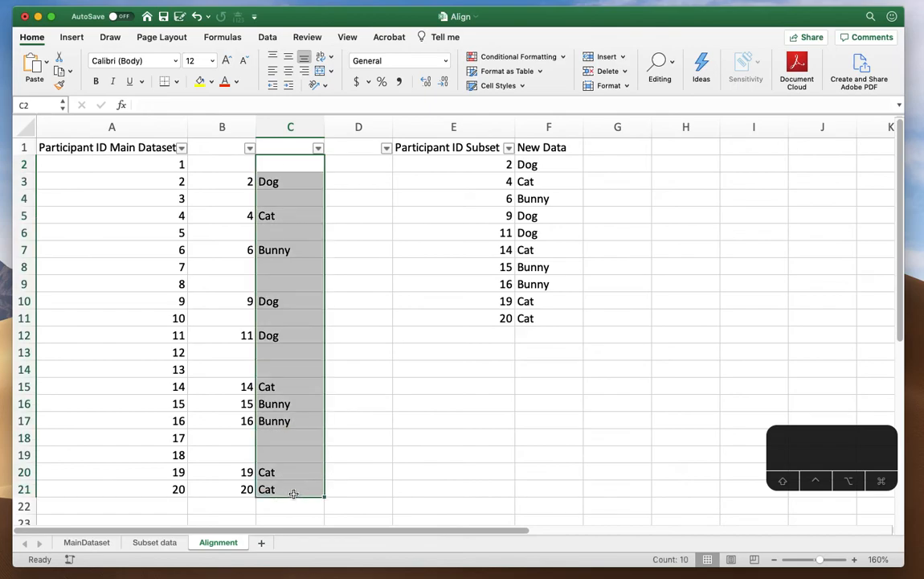
key(super+c)
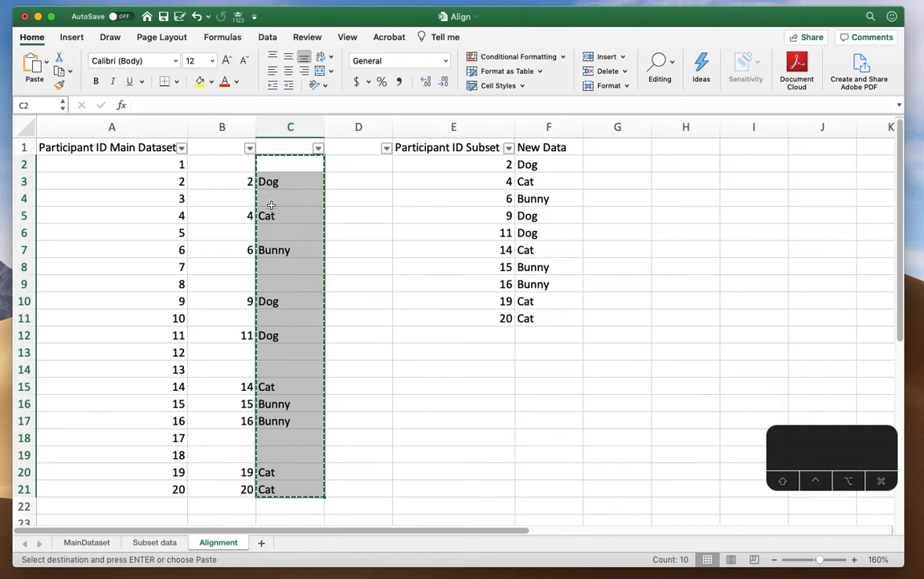
On the MainDataset sheet, enter the header "New data" in E1 and paste the copied results from E2 down
click(85, 544)
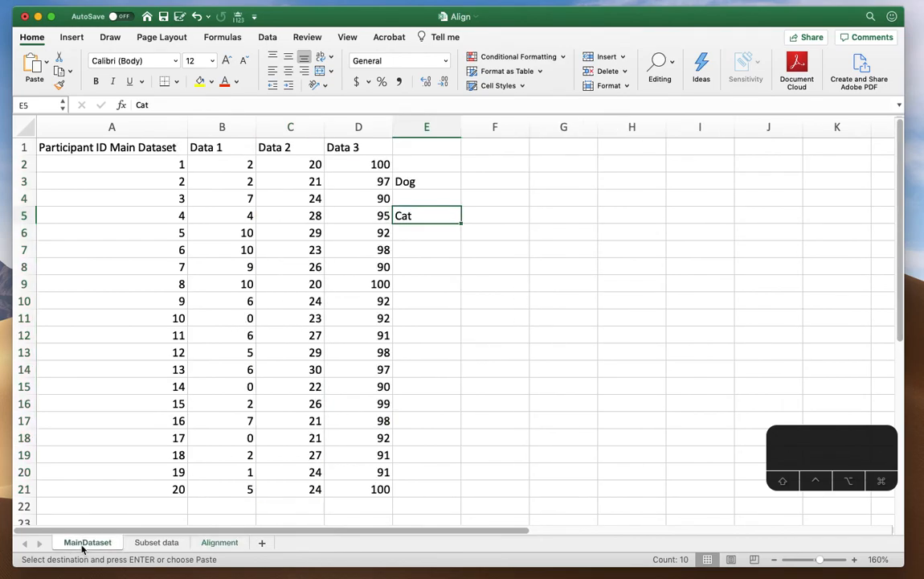
click(421, 150)
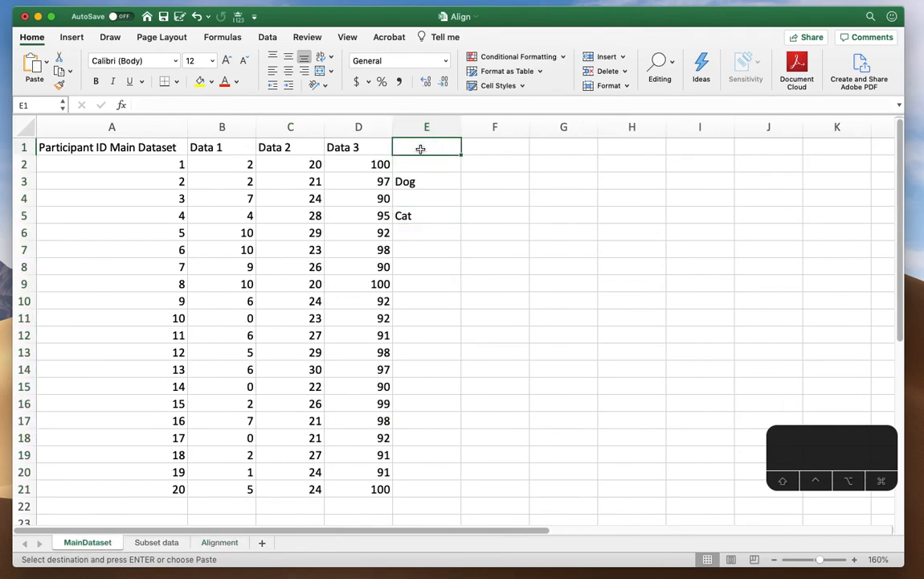
text(New data)
key(Return)
key(cmd+v)
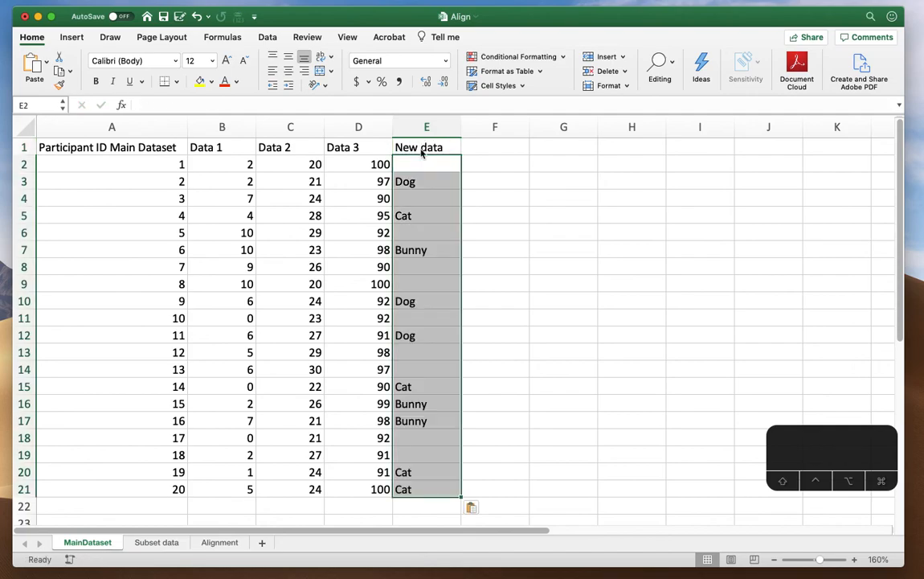
click(547, 221)
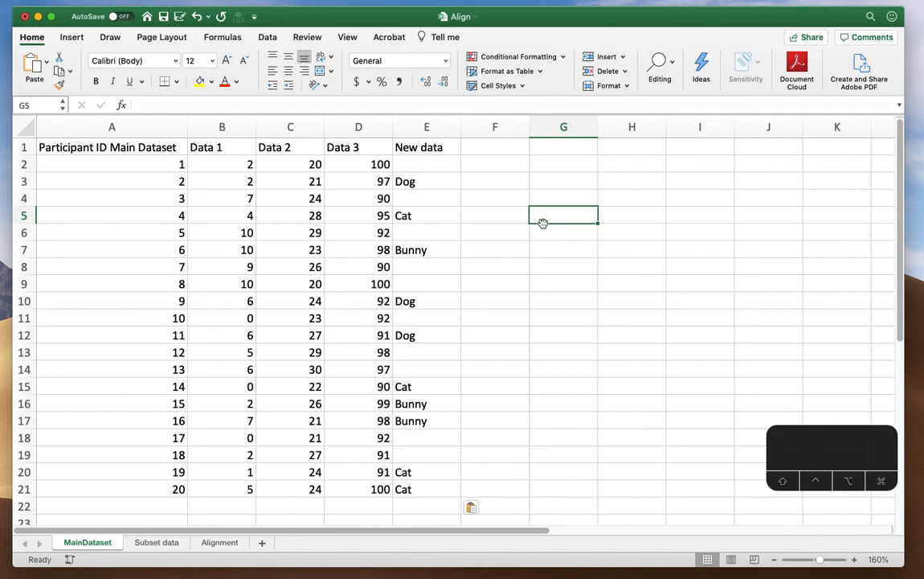